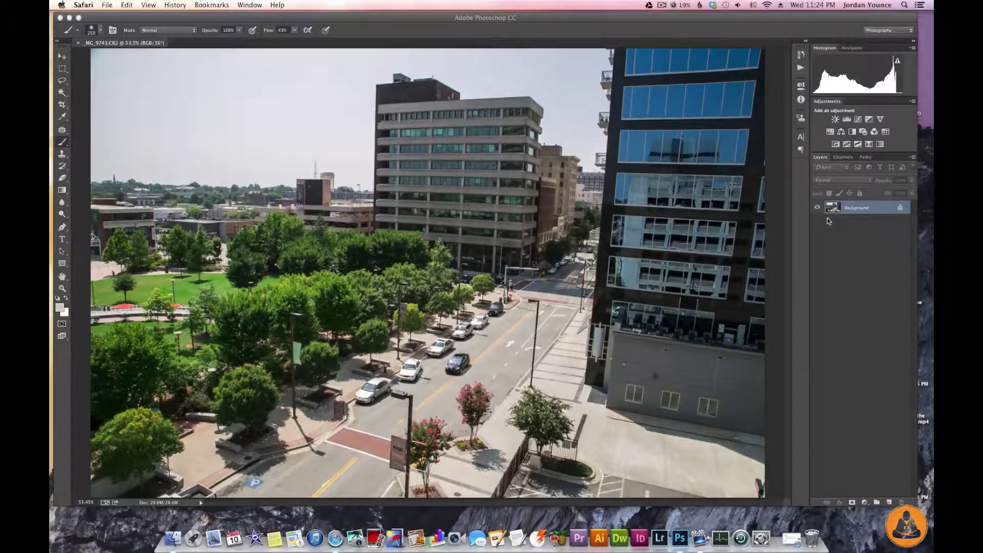
Convert the locked Background into Layer 0 and duplicate it as Layer 0 copy
double_click(872, 210)
click(573, 242)
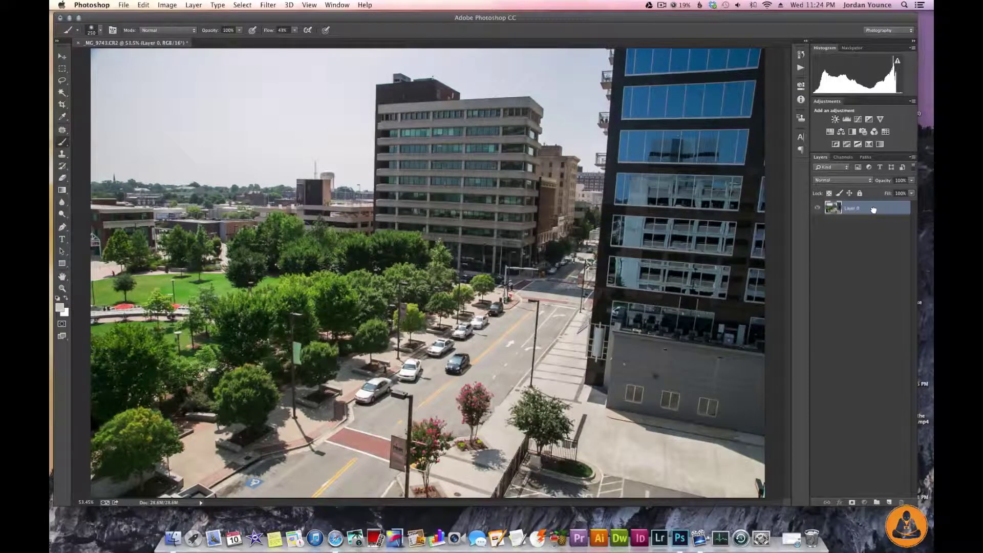
drag(874, 209, 889, 502)
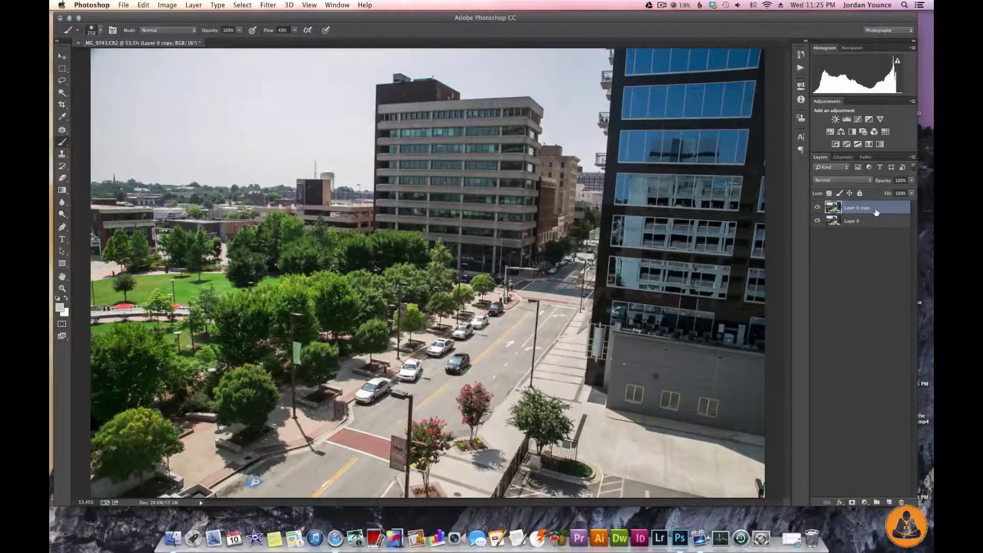
click(270, 6)
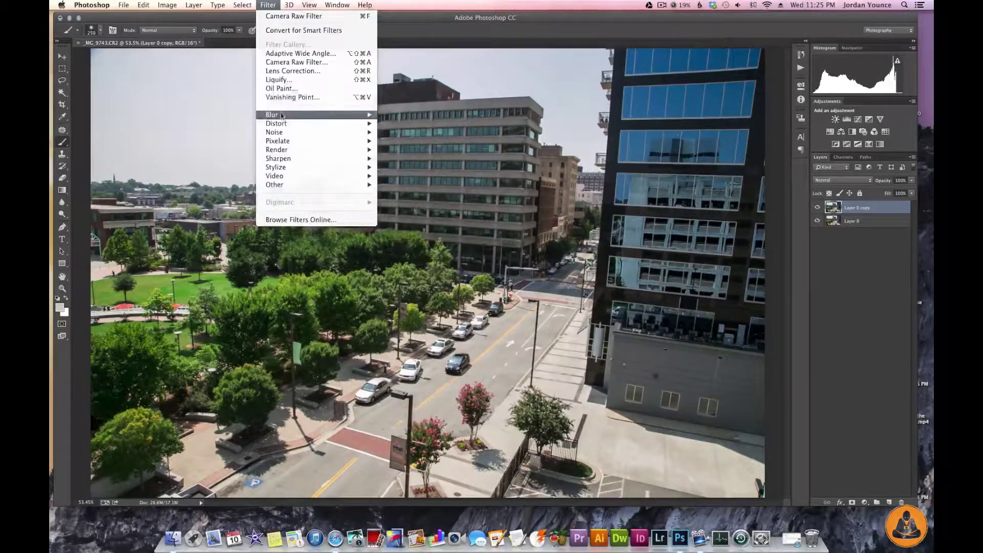
Apply a Gaussian Blur with a 5.2-pixel radius to Layer 0 copy
mouse_move(279, 118)
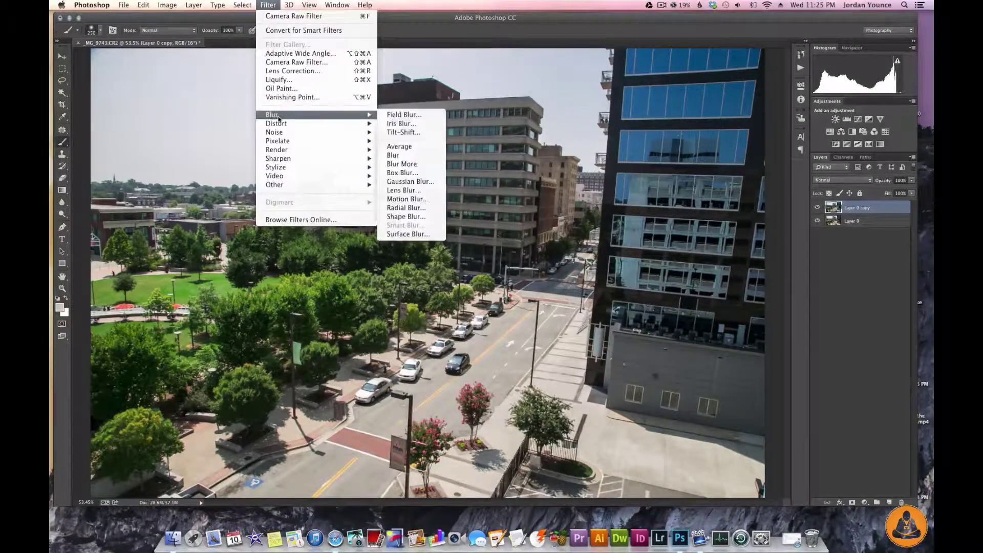
click(410, 182)
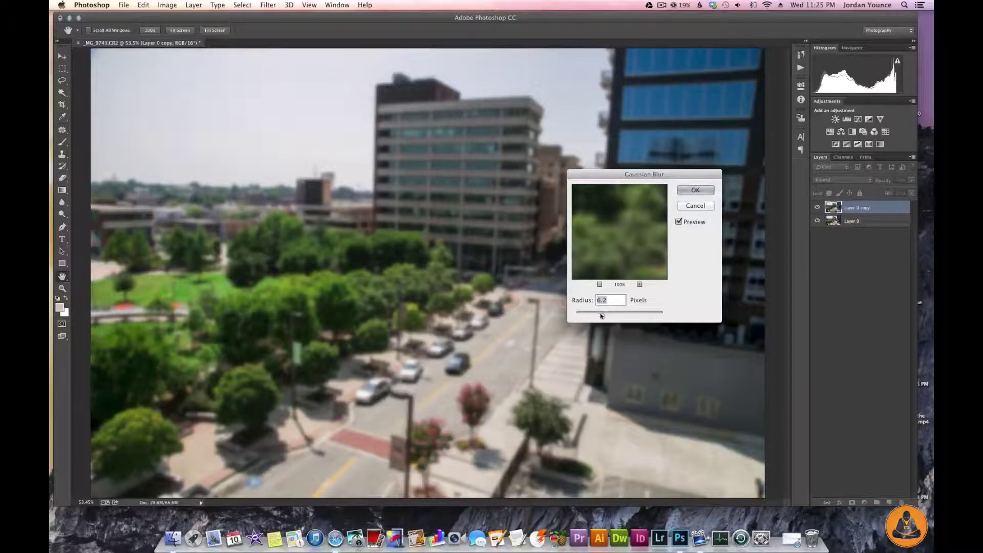
drag(601, 316, 603, 317)
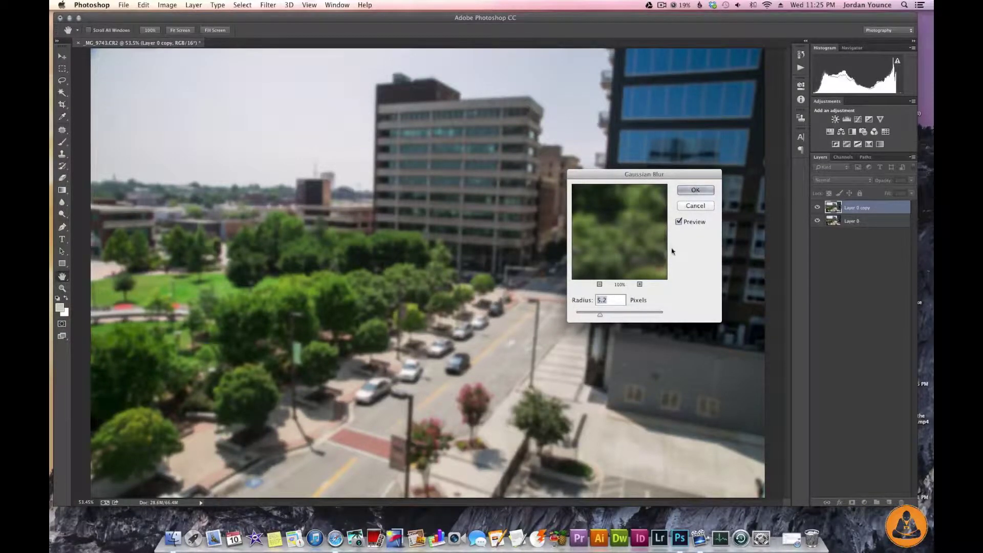
click(698, 190)
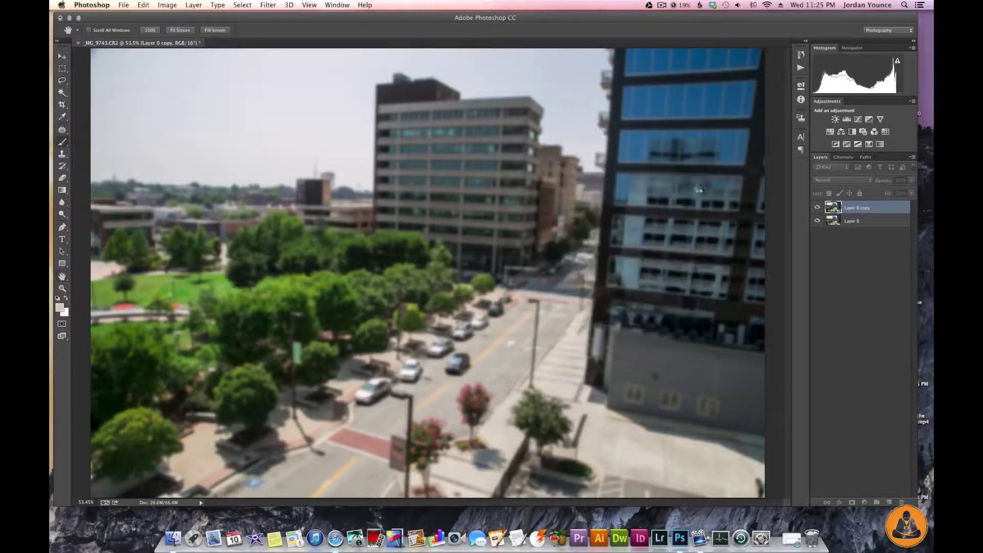
key(b)
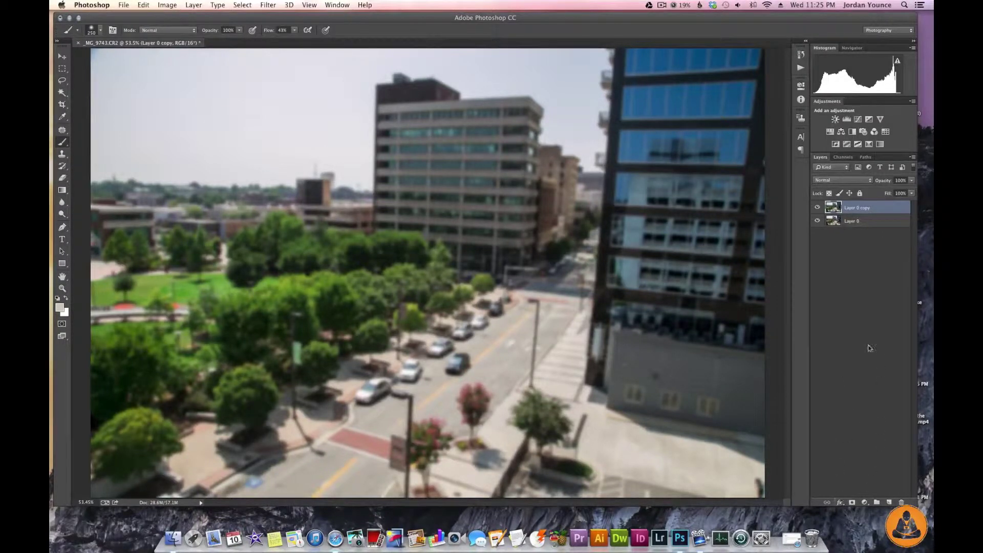
Add a layer mask to Layer 0 copy and fill it with black at 100%
click(852, 505)
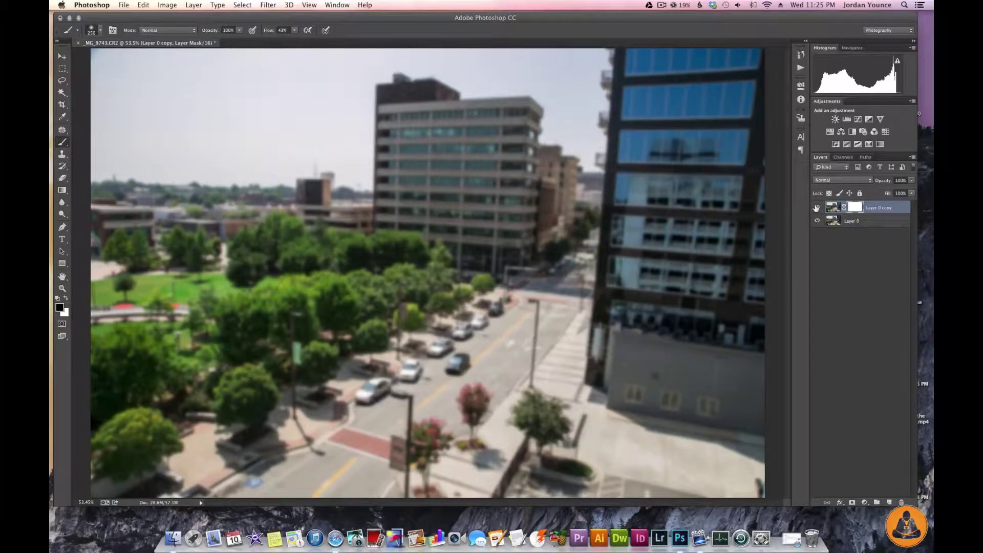
click(150, 6)
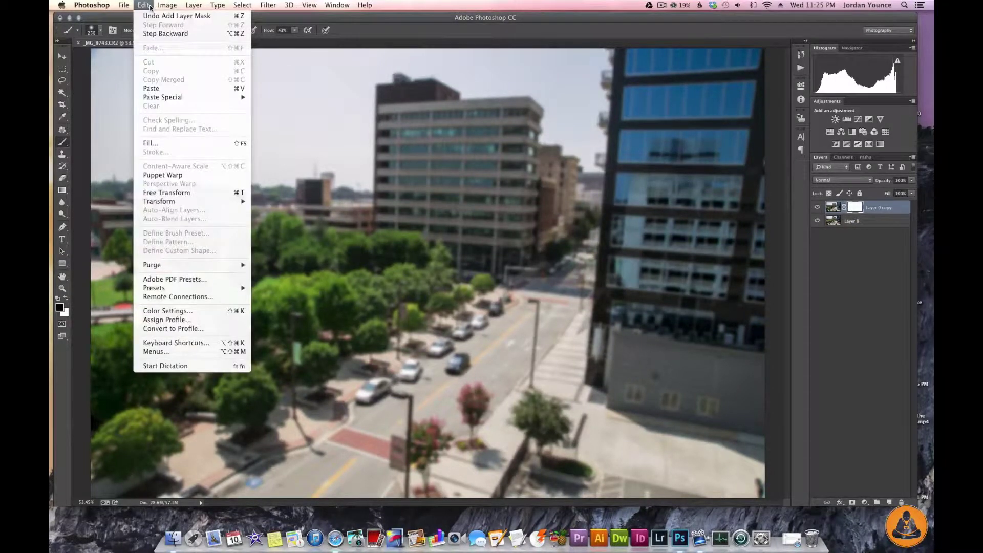
click(166, 144)
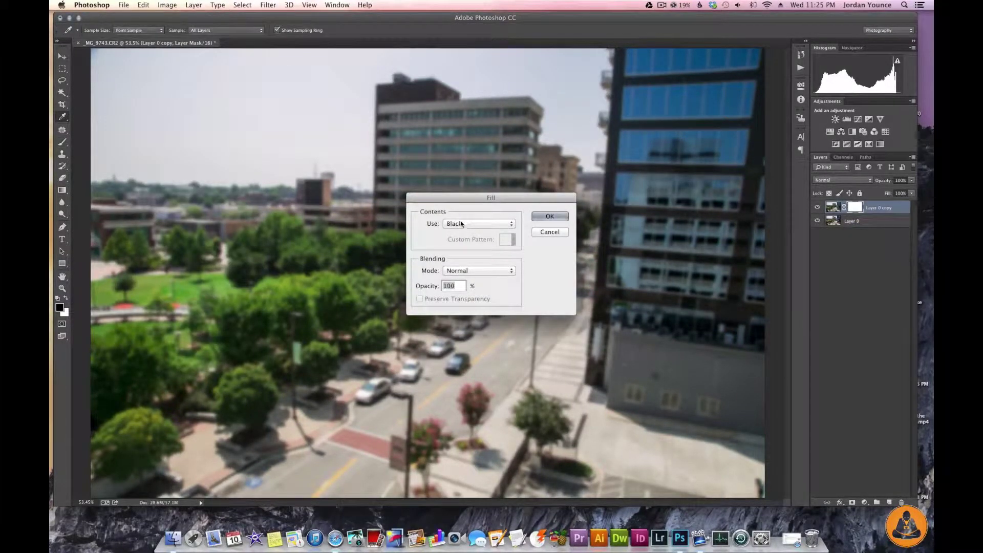
click(544, 217)
key(b)
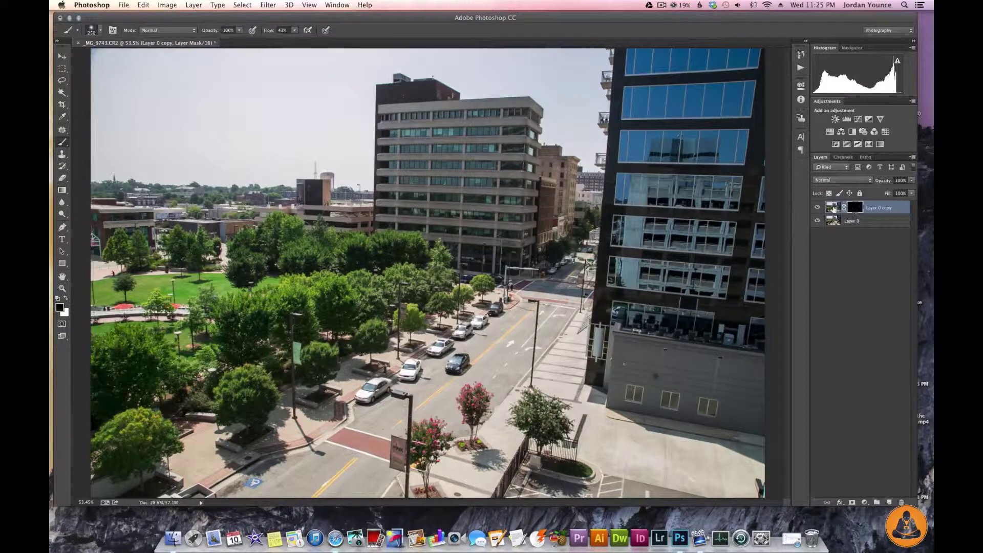
Compare Layer 0 copy against the original, then set white foreground and a 350 brush
click(817, 208)
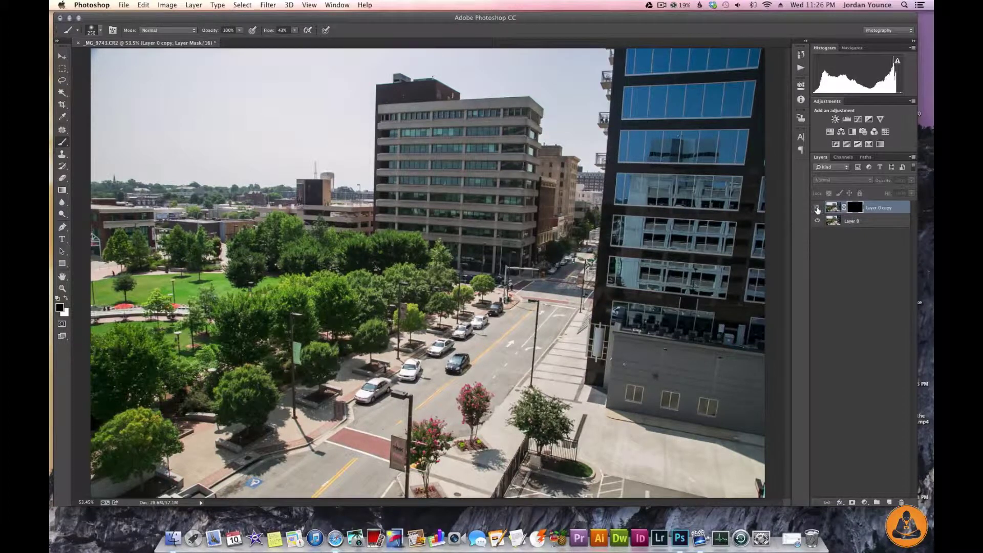
click(817, 208)
click(817, 208)
click(817, 207)
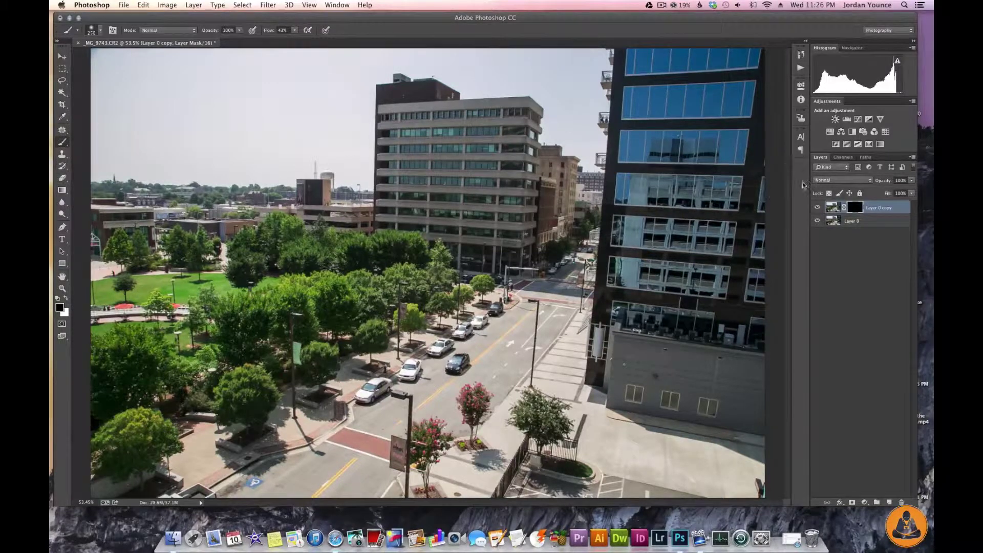
key(x)
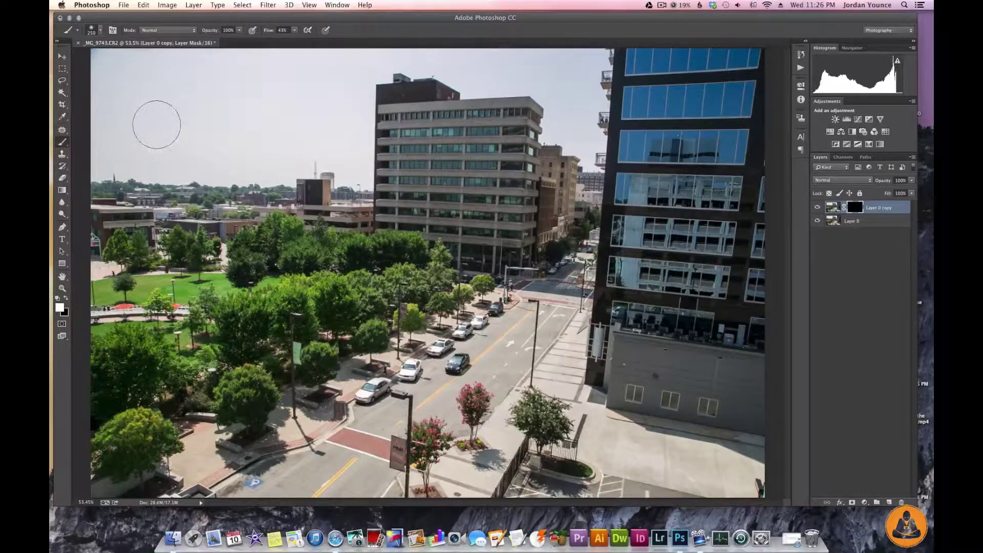
key(bracketright)
key(bracketright)
key(bracketright)
key(bracketright)
key(bracketright)
key(bracketright)
key(bracketright)
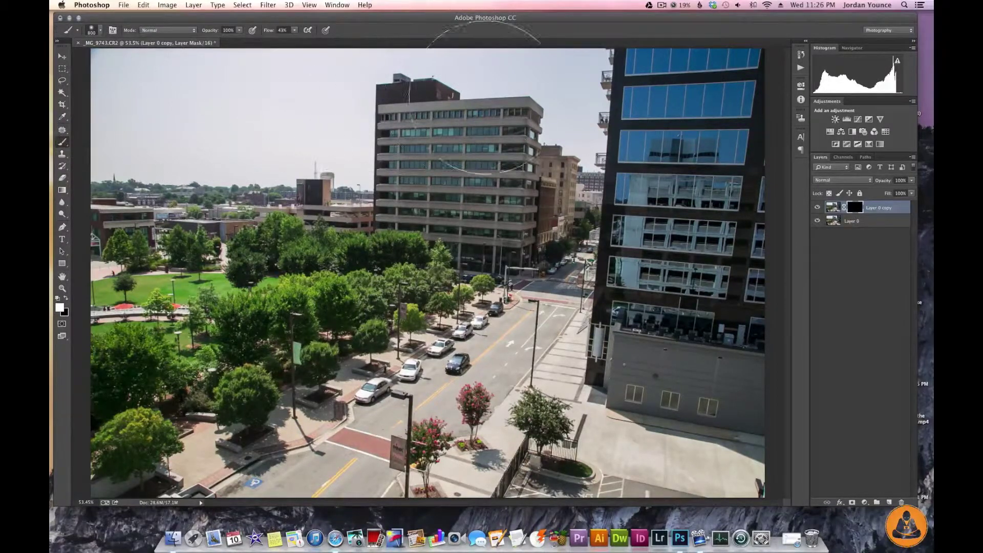
Set brush flow to 100% and paint white on the mask across the sky
drag(275, 32, 342, 33)
drag(275, 31, 287, 32)
click(309, 30)
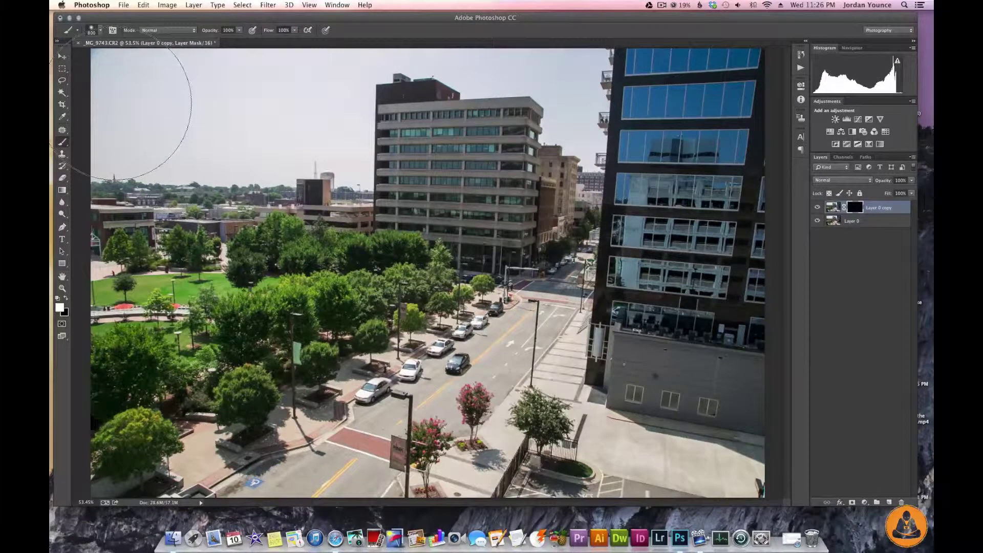
mouse_move(141, 112)
mouse_down()
mouse_move(251, 116)
mouse_move(548, 106)
mouse_move(799, 66)
mouse_up()
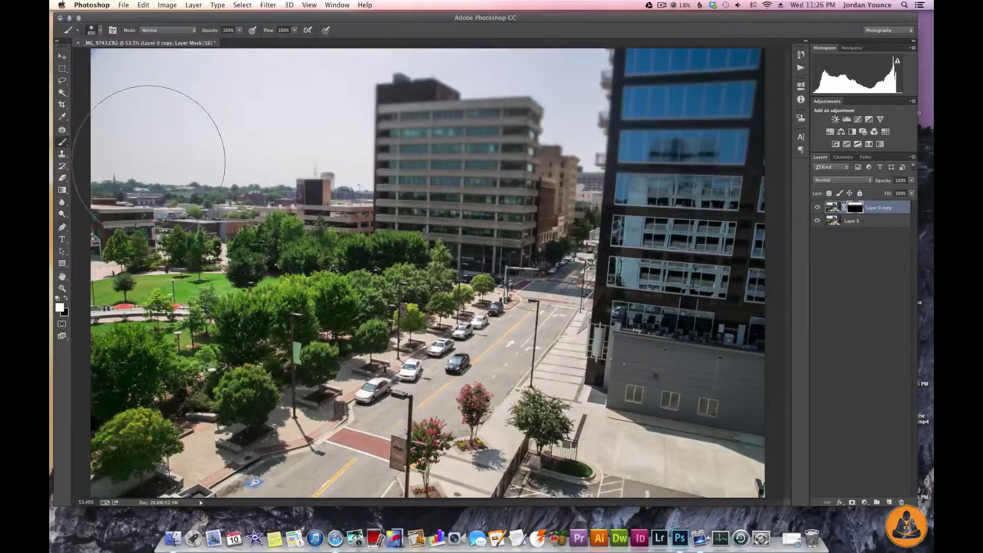
Paint white over the left rooftops, the right glass tower, and the bottom foreground strip
drag(148, 162, 541, 155)
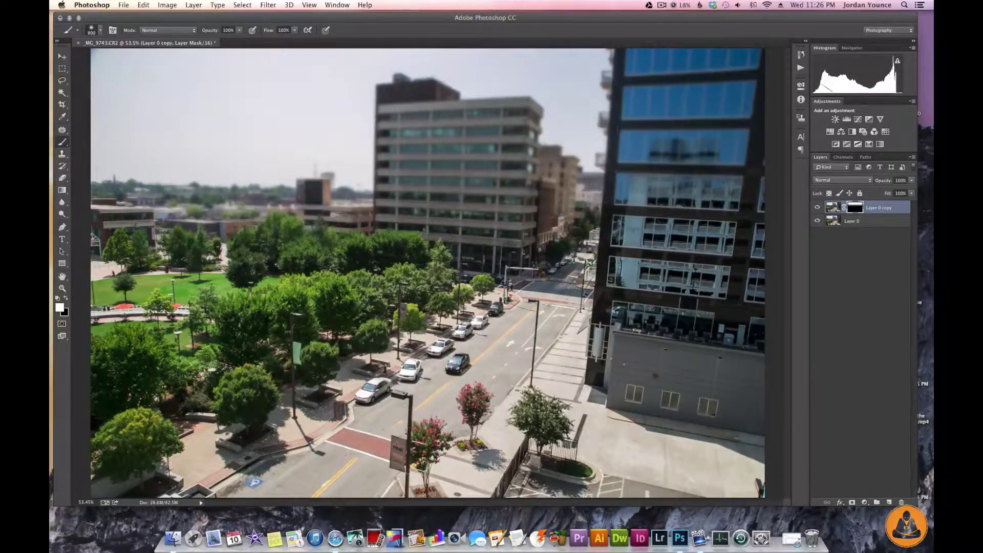
drag(661, 204, 778, 193)
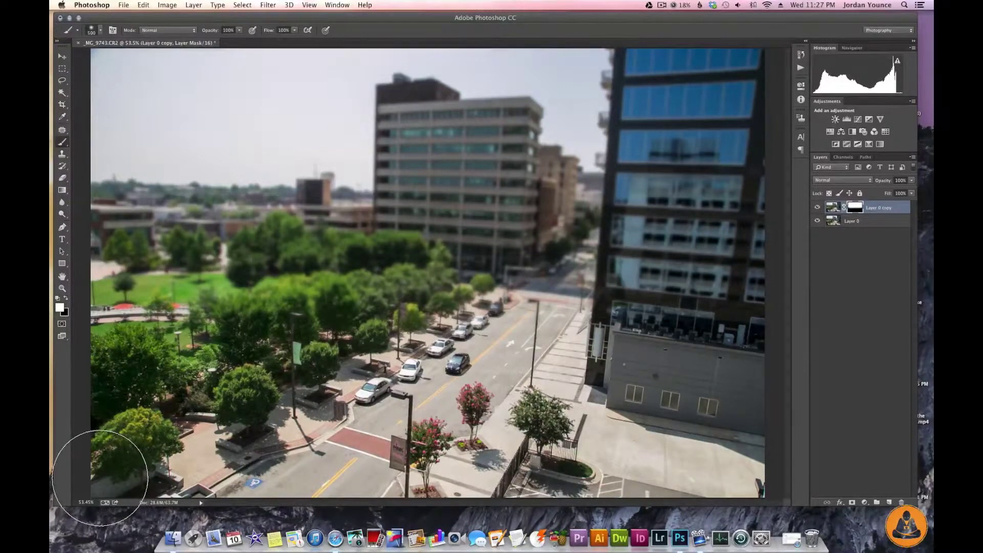
mouse_move(100, 478)
mouse_down()
mouse_move(436, 482)
mouse_move(778, 461)
mouse_up()
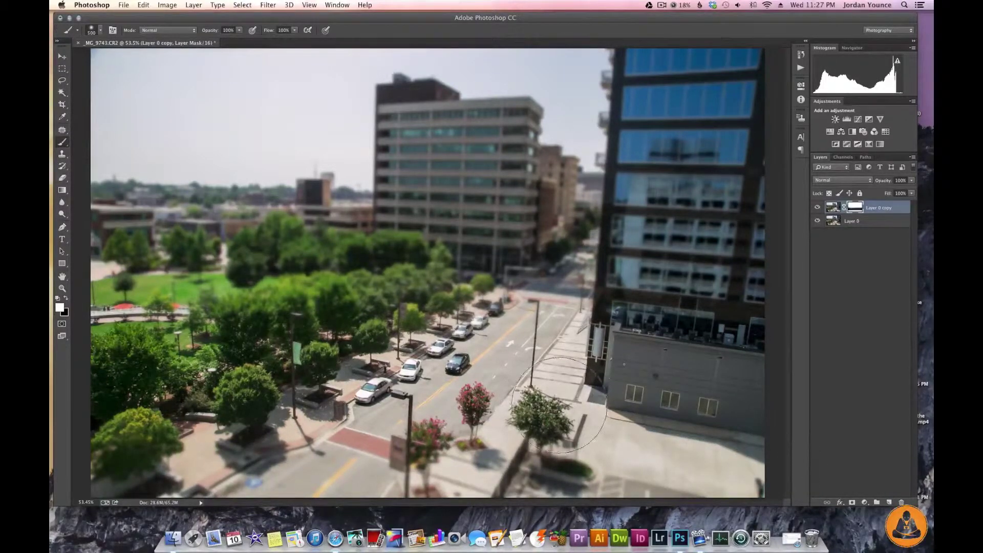
Zoom out to check the blurred top and bottom bands around the sharp street
scroll(553, 383, down, 3)
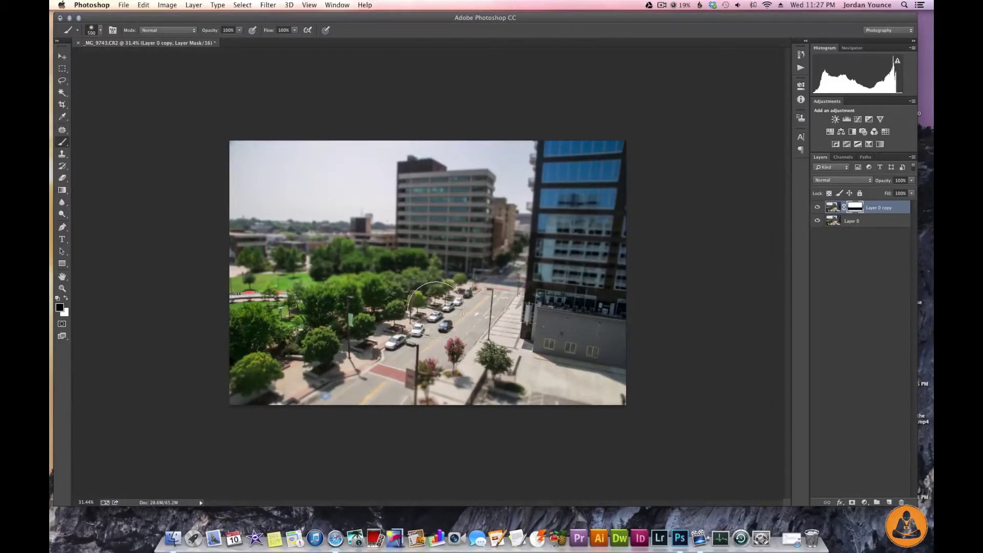
scroll(434, 314, up, 3)
scroll(433, 313, down, 3)
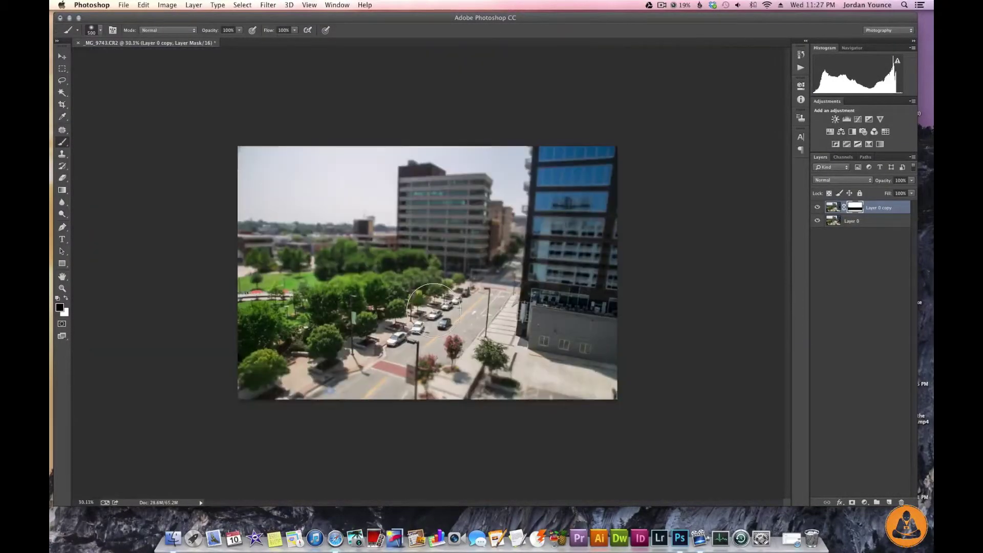
scroll(434, 313, up, 2)
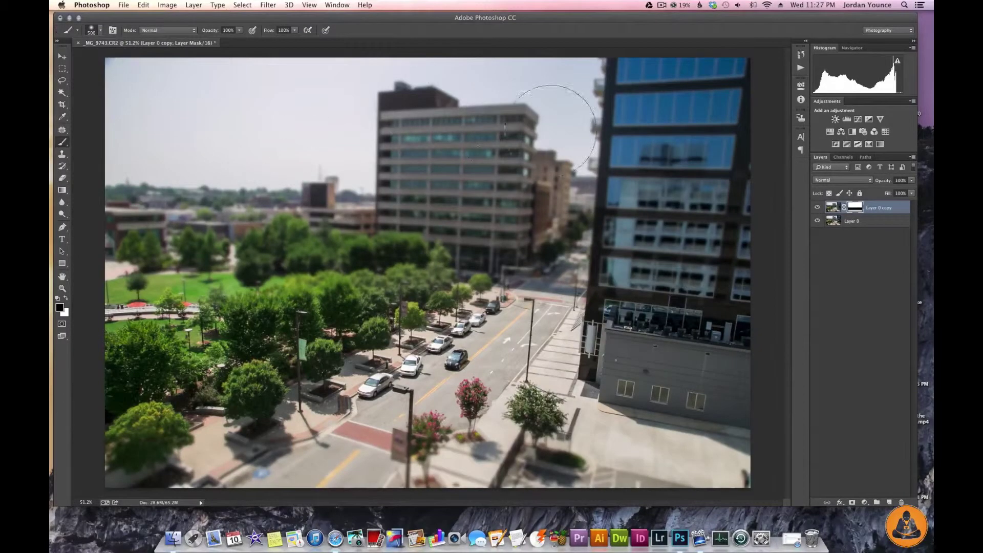